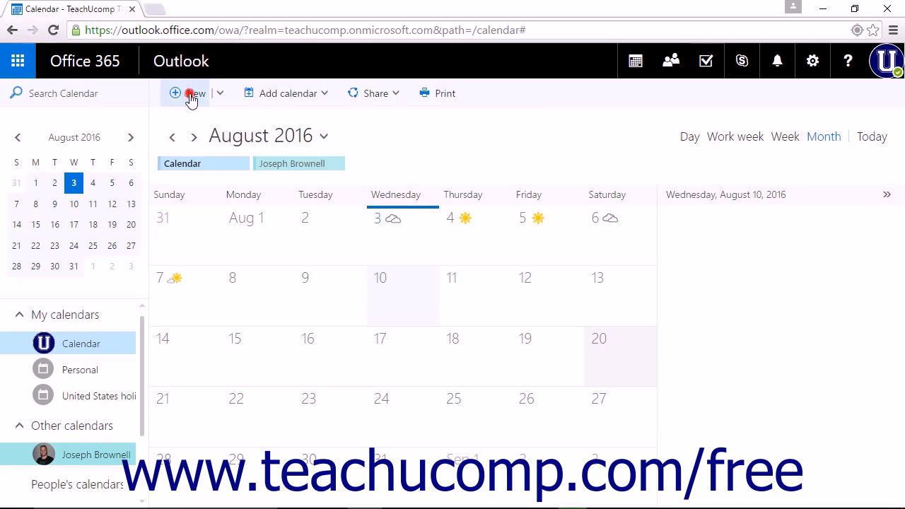
# - Create a new calendar event titled "Staff Meeting" with the location "Main Office"
pyautogui.click(189, 99)
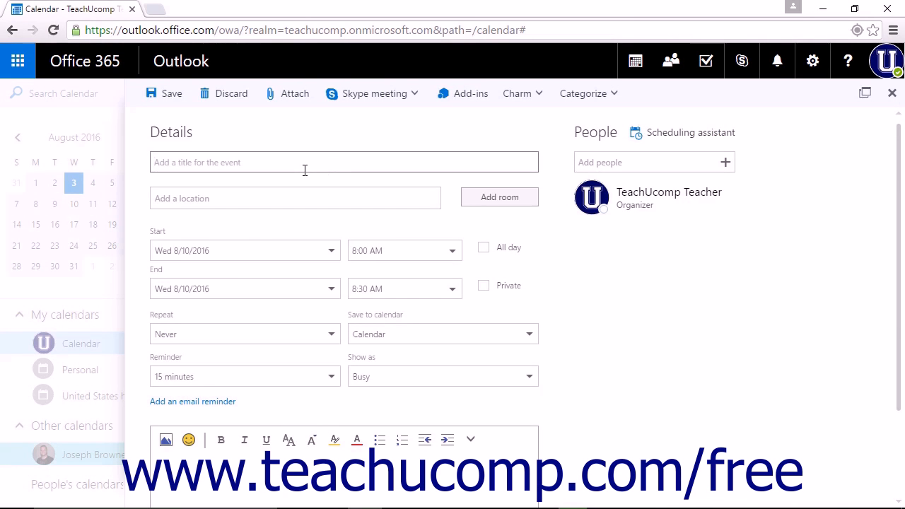
pyautogui.write('Staff Meeting')
pyautogui.click(269, 198)
pyautogui.write('Main')
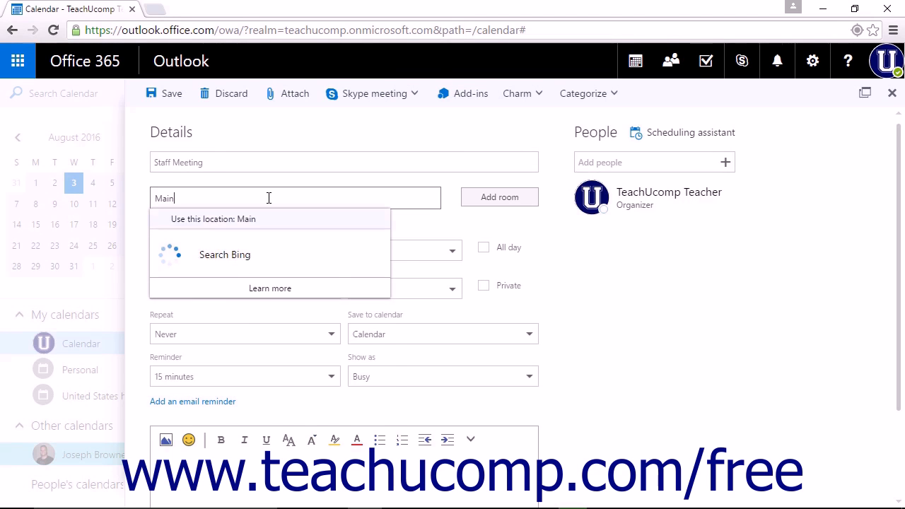
pyautogui.write(' Office')
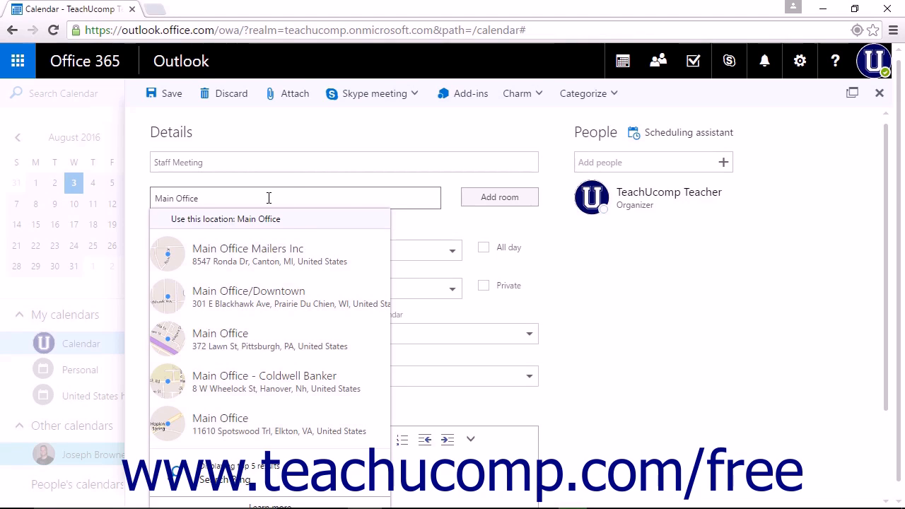
pyautogui.click(495, 221)
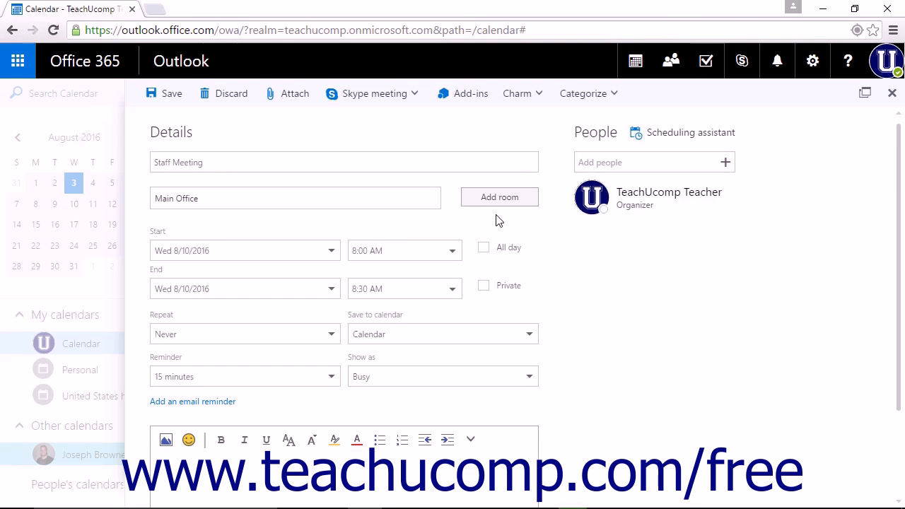
pyautogui.click(620, 162)
pyautogui.click(628, 163)
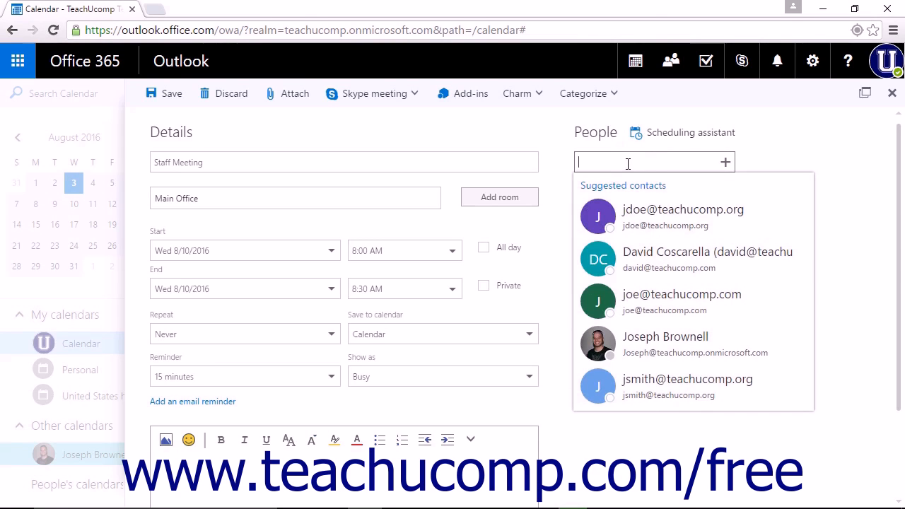
pyautogui.click(726, 169)
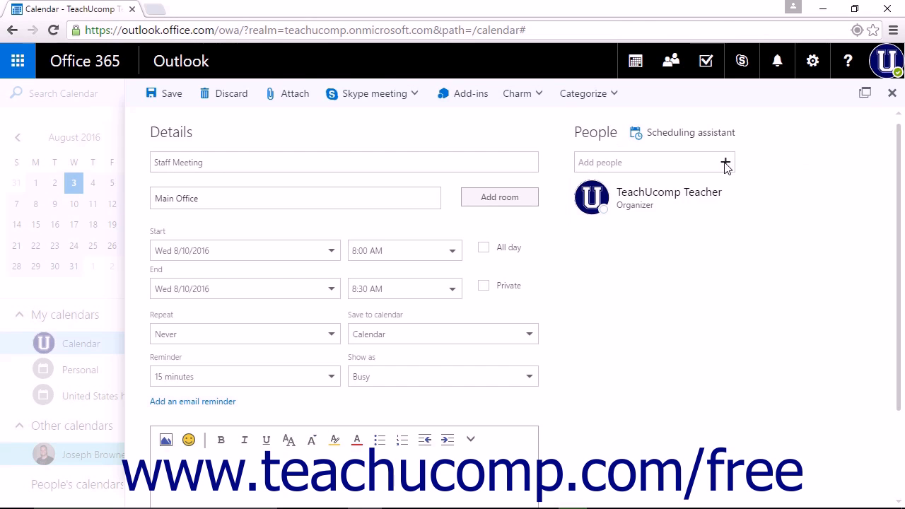
pyautogui.scroll(-5, 311, 328)
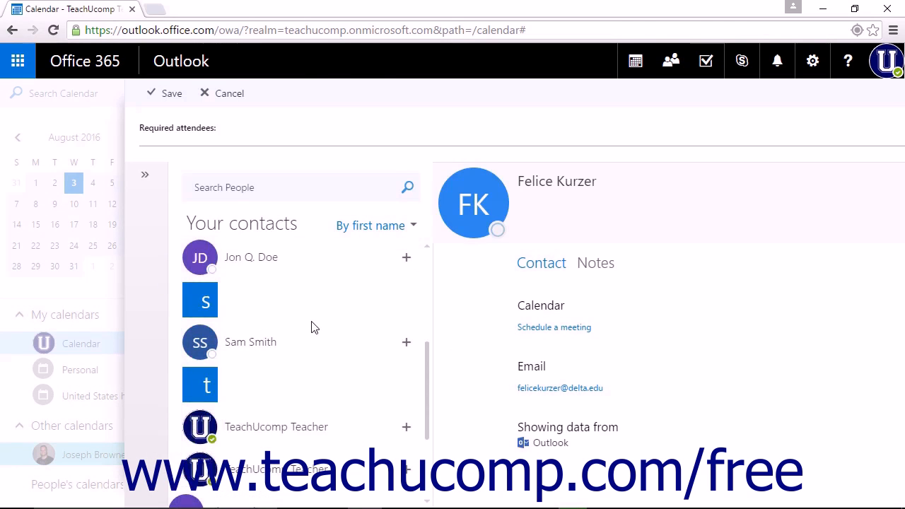
pyautogui.click(240, 96)
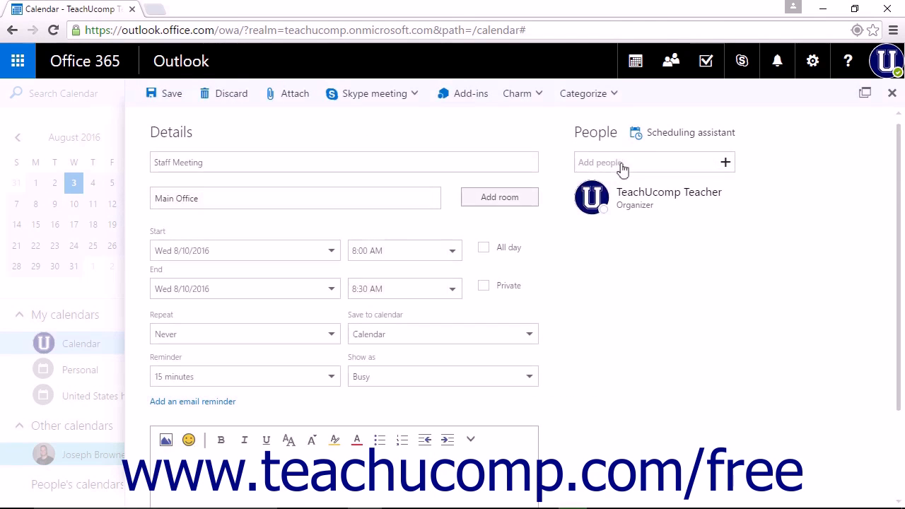
# - Find the colleague whose calendar is listed under Other calendars by first name and add them to the event as an attendee
pyautogui.click(648, 162)
pyautogui.write('jose')
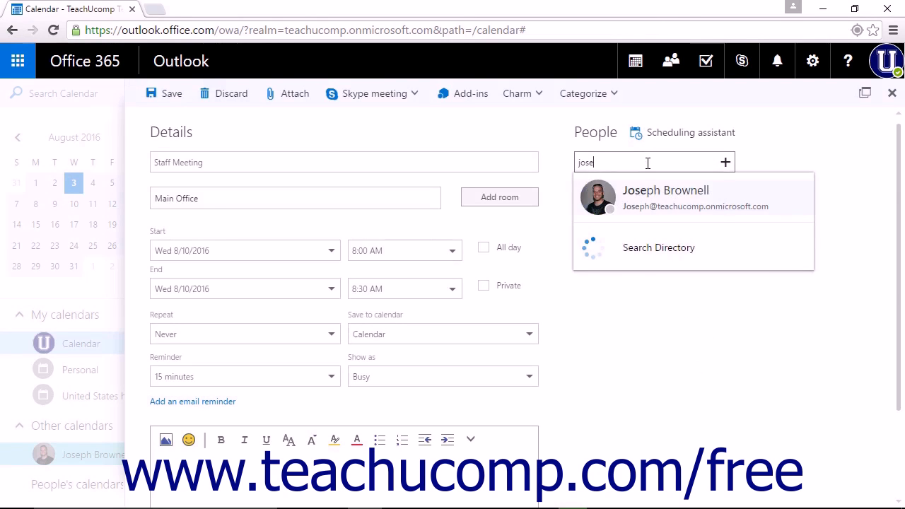
pyautogui.click(699, 204)
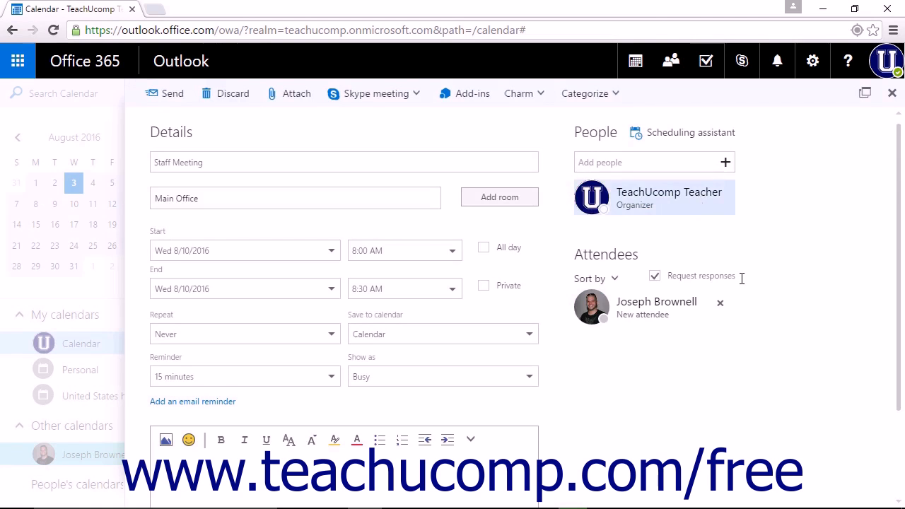
pyautogui.click(843, 154)
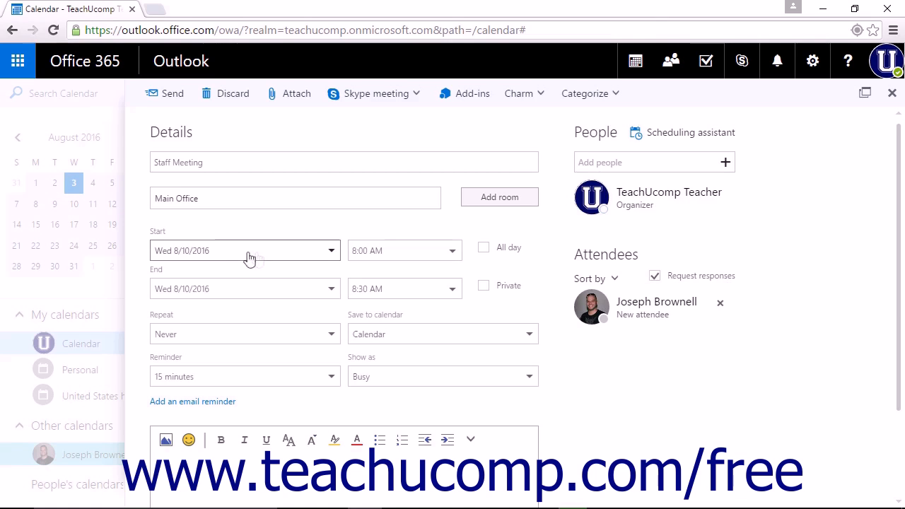
# - Schedule the meeting on Wed 8/10/2016 from 11:00 AM to 12:00 PM
pyautogui.click(335, 252)
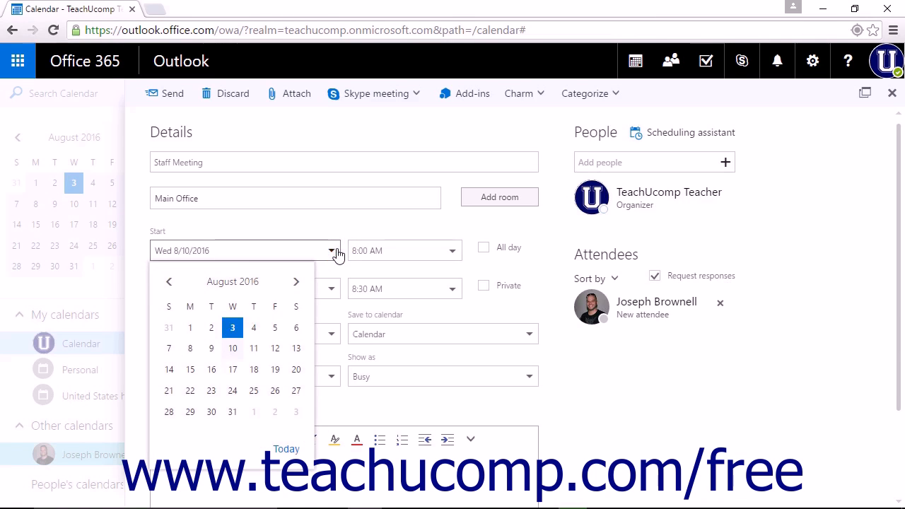
pyautogui.click(232, 348)
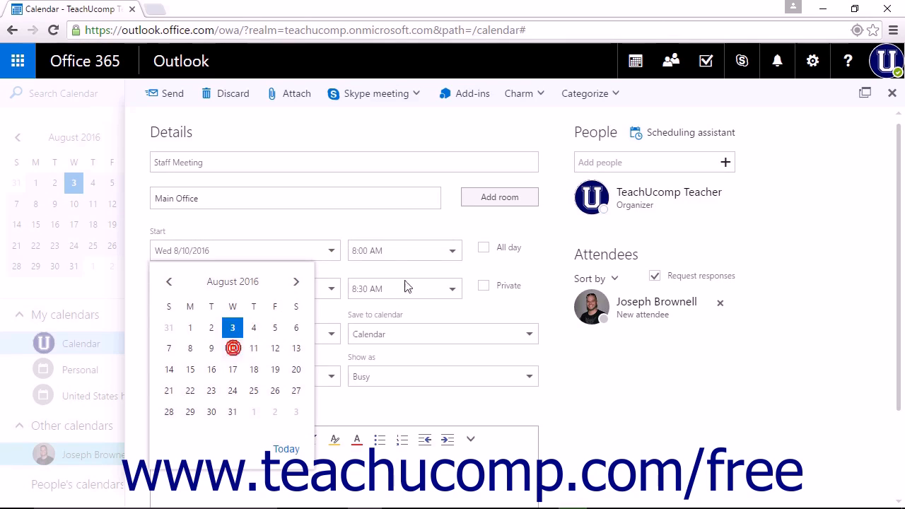
pyautogui.click(453, 253)
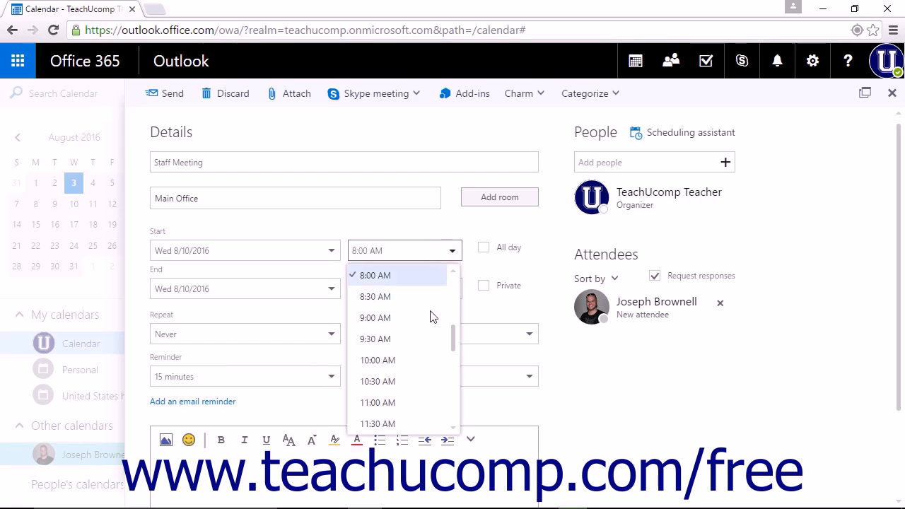
pyautogui.click(384, 400)
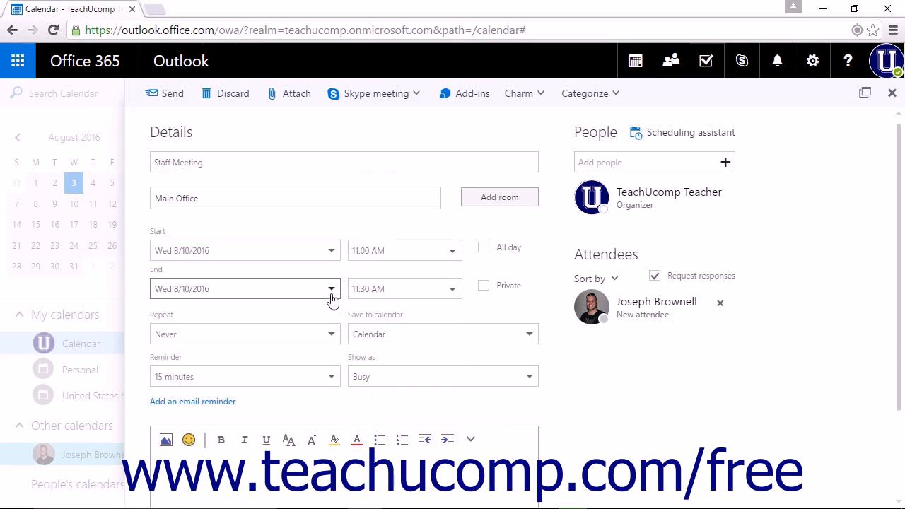
pyautogui.click(452, 294)
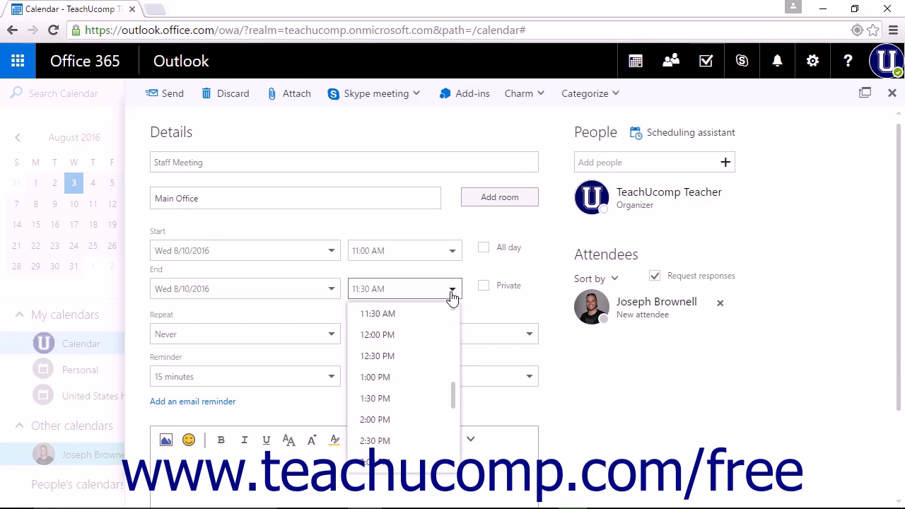
pyautogui.click(381, 336)
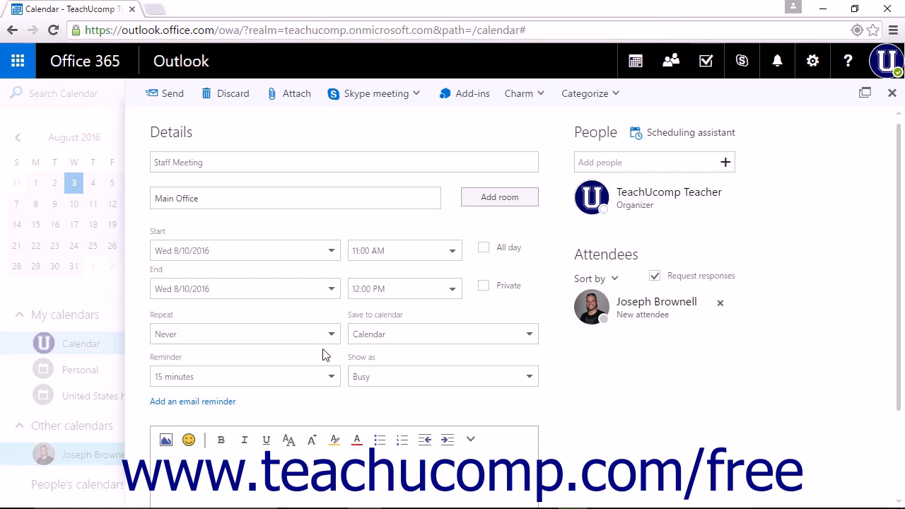
pyautogui.click(527, 343)
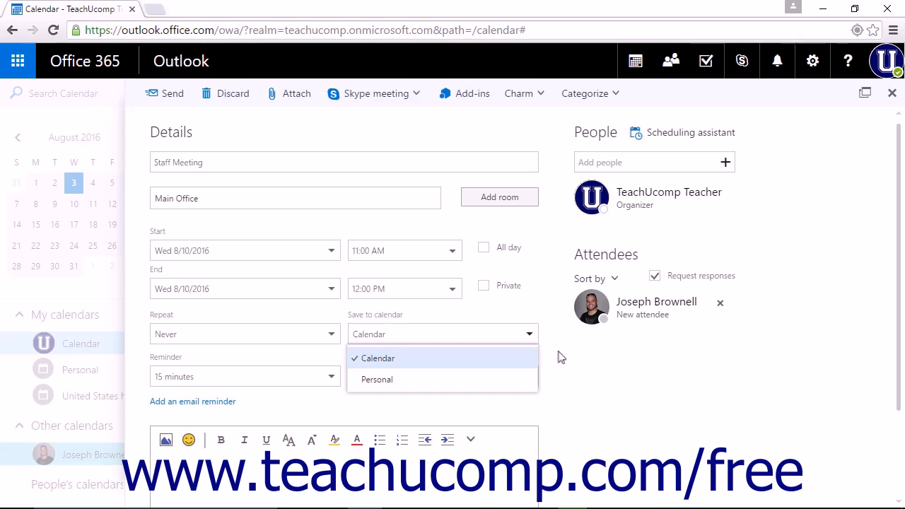
pyautogui.click(361, 375)
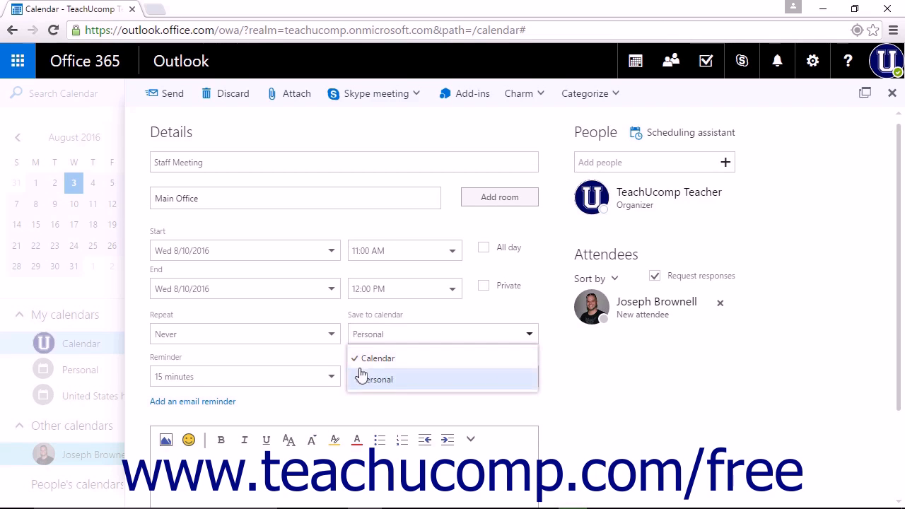
pyautogui.click(333, 377)
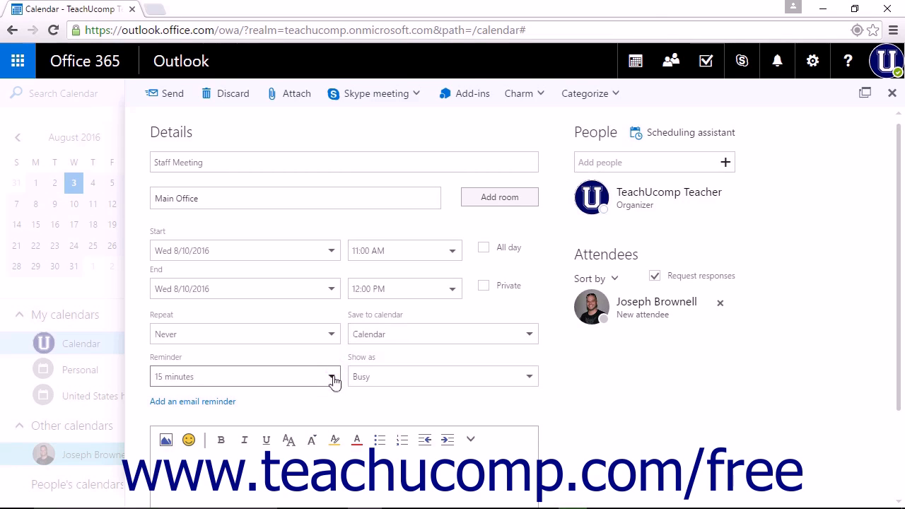
# - Set the event's reminder to 1 hour and show the time as Busy
pyautogui.click(332, 377)
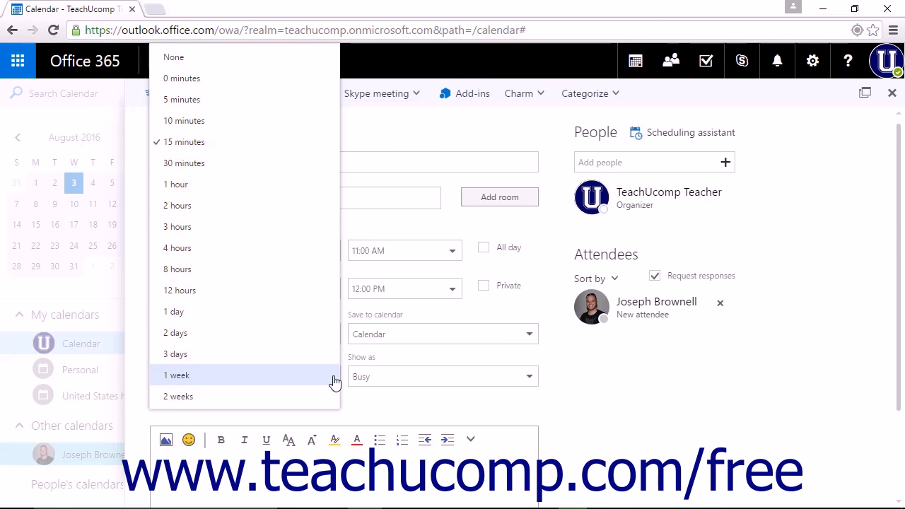
pyautogui.click(236, 188)
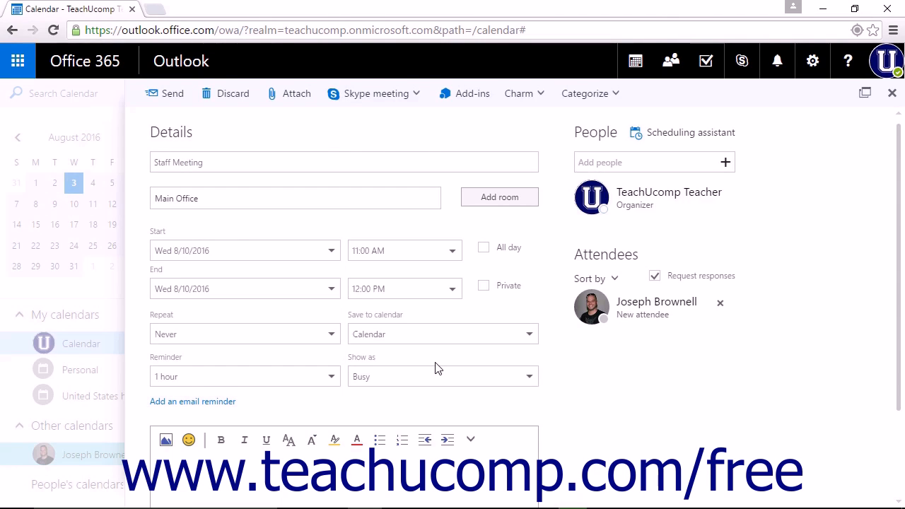
pyautogui.click(530, 379)
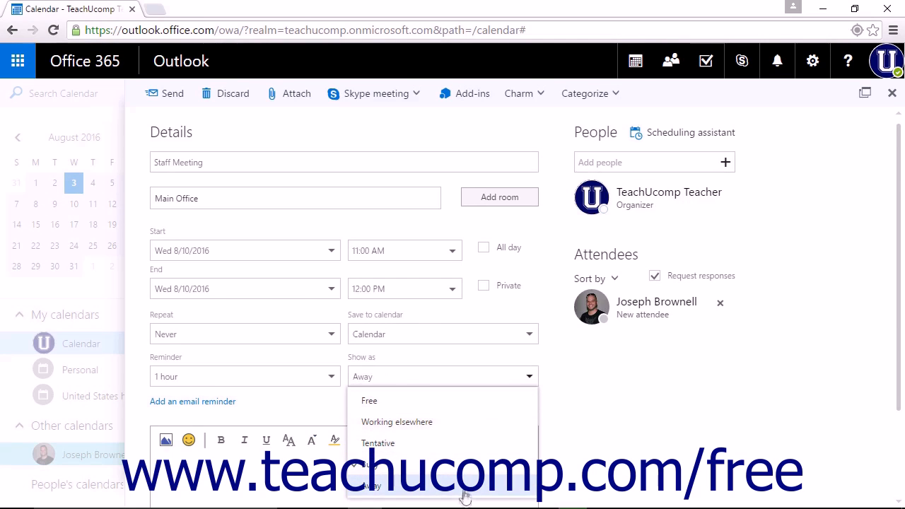
pyautogui.click(471, 468)
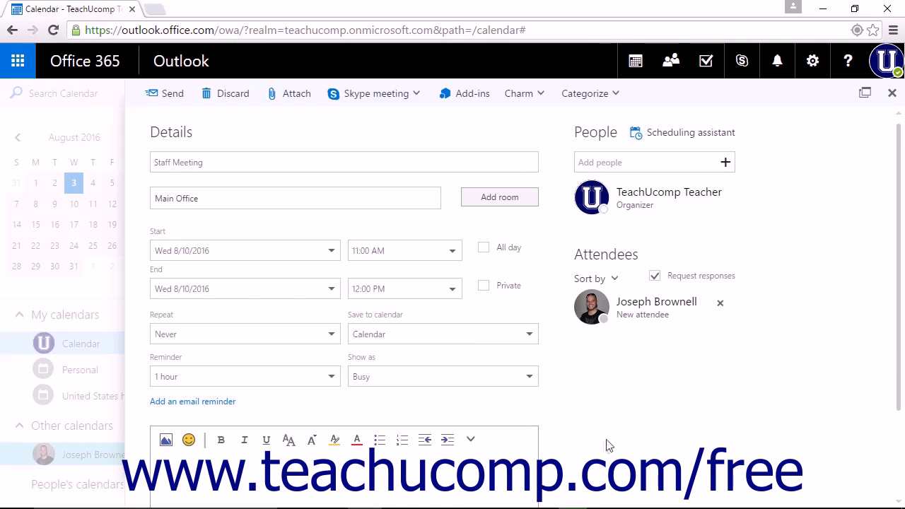
# - Add an email reminder sent 1 day before the meeting to all attendees, leaving its message empty
pyautogui.scroll(-3, 578, 417)
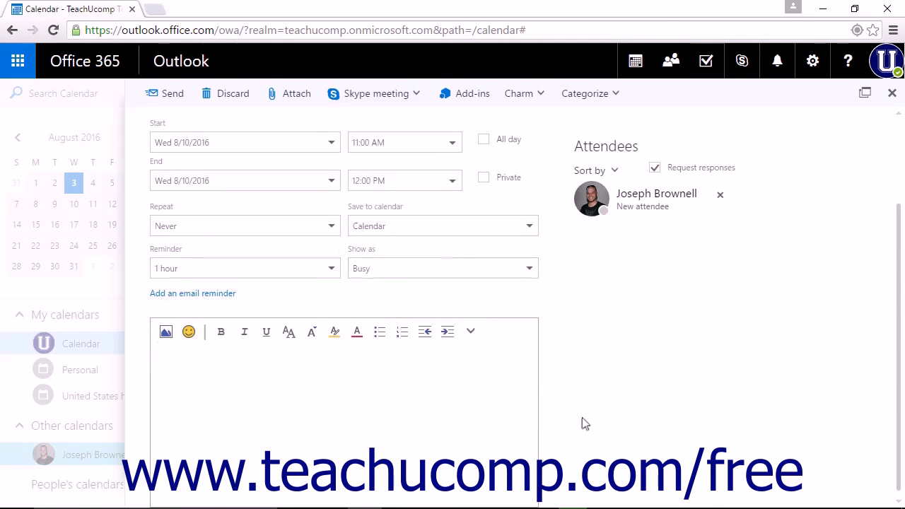
pyautogui.click(503, 188)
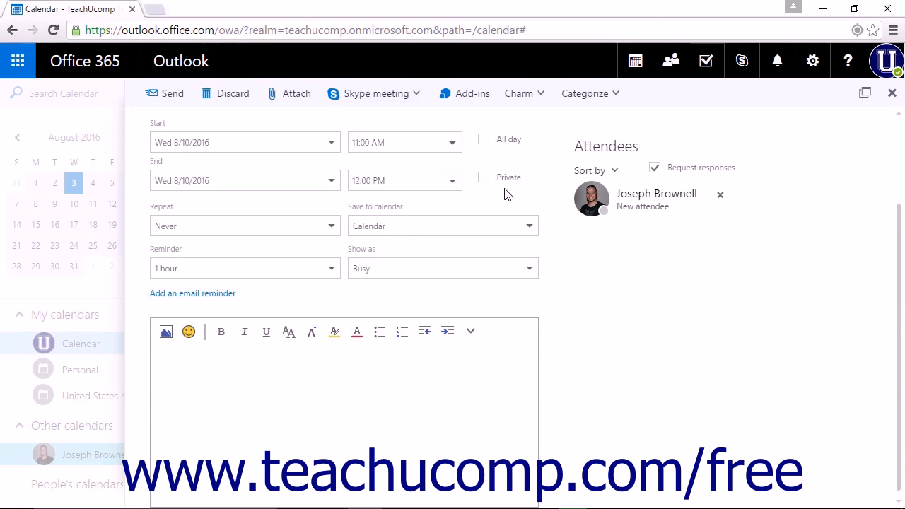
pyautogui.click(201, 294)
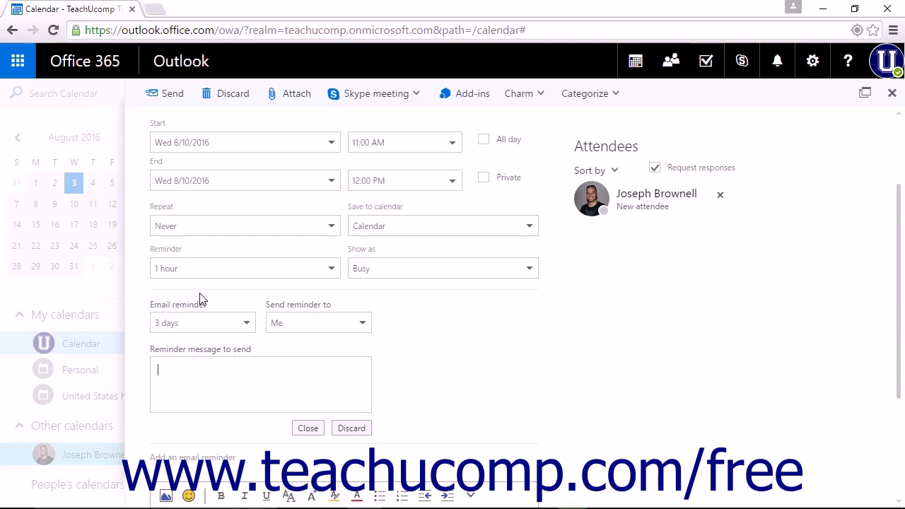
pyautogui.click(244, 327)
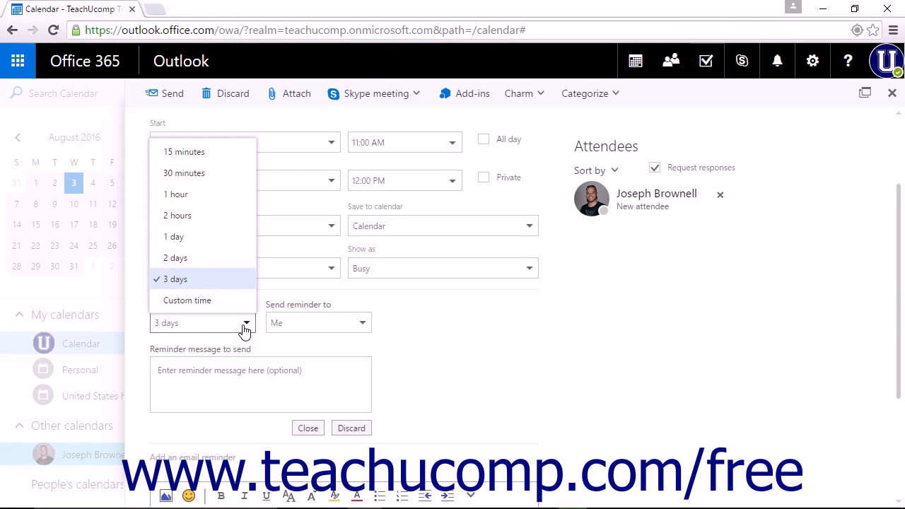
pyautogui.click(205, 238)
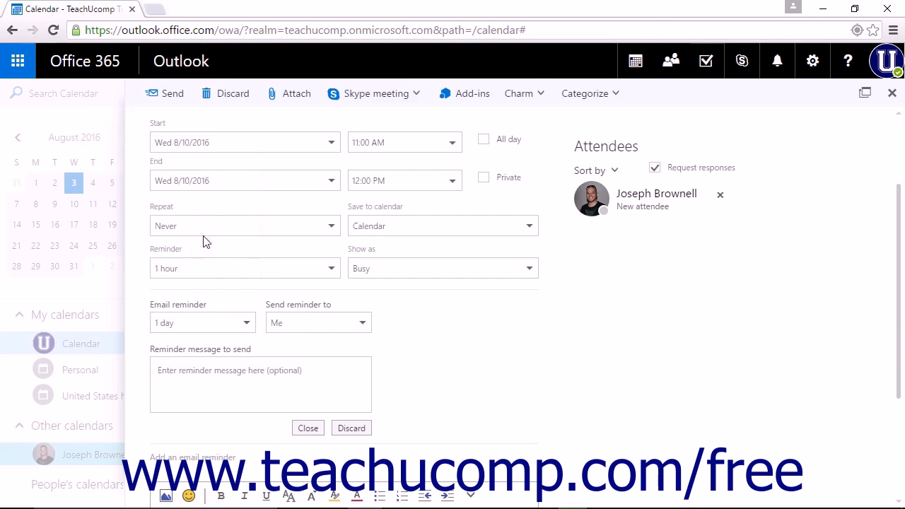
pyautogui.click(365, 324)
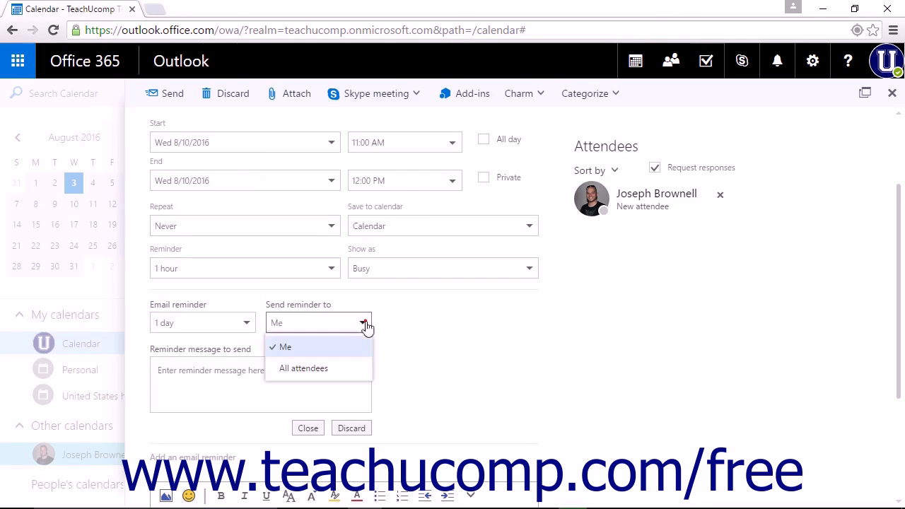
pyautogui.click(324, 368)
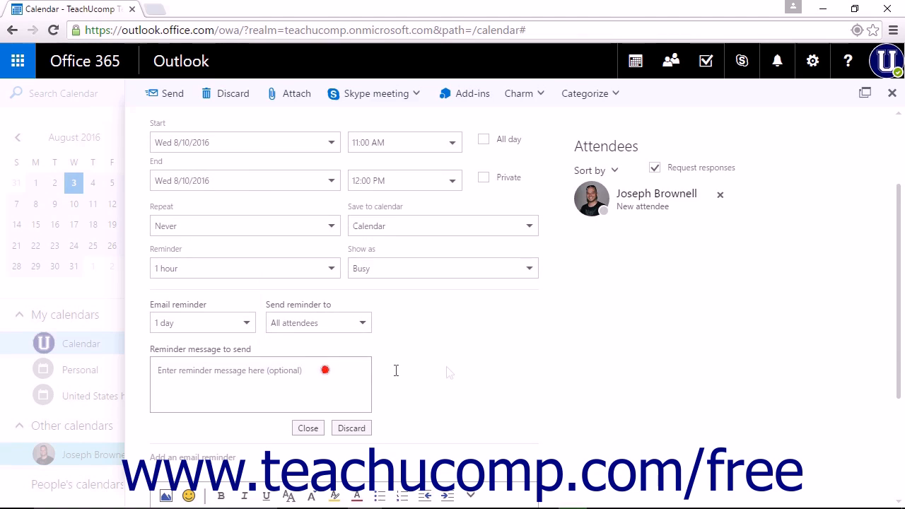
pyautogui.click(316, 366)
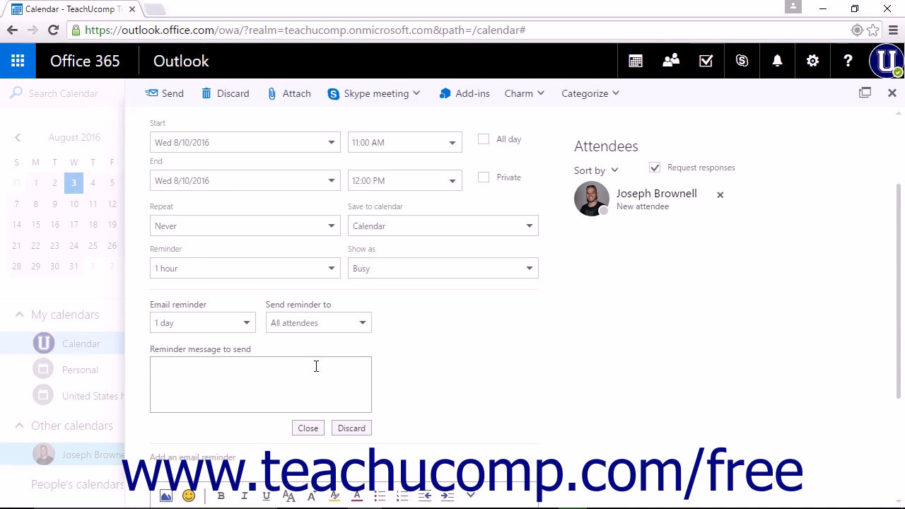
pyautogui.click(309, 430)
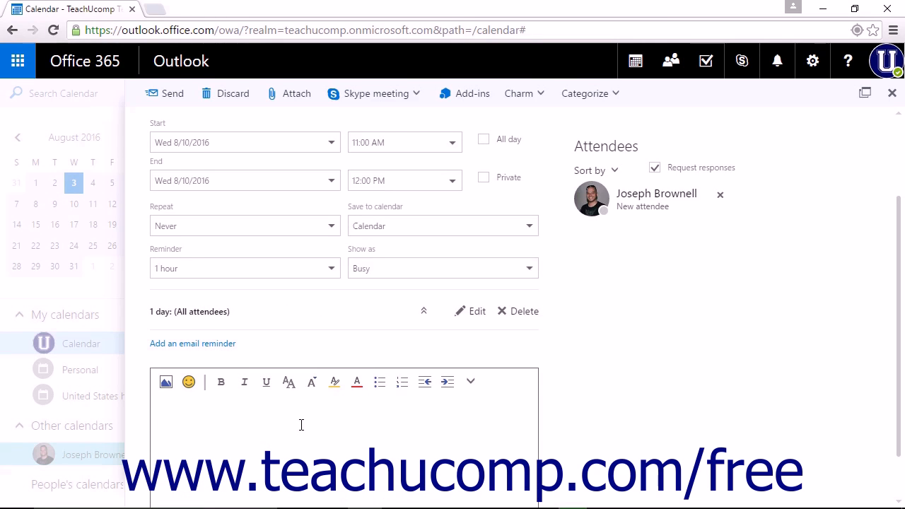
# - Write "Please bring any notes and thoughts. Thank you!" in the event description and send the meeting invitation
pyautogui.click(412, 99)
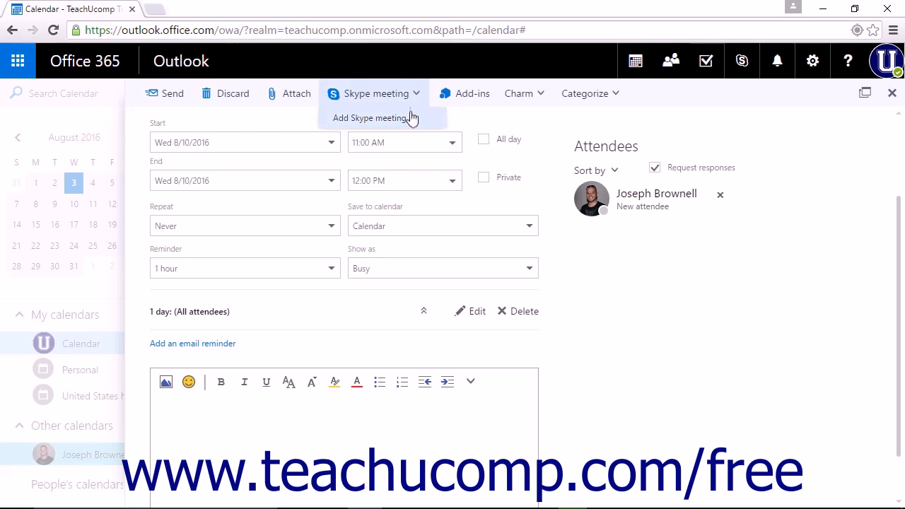
pyautogui.click(398, 446)
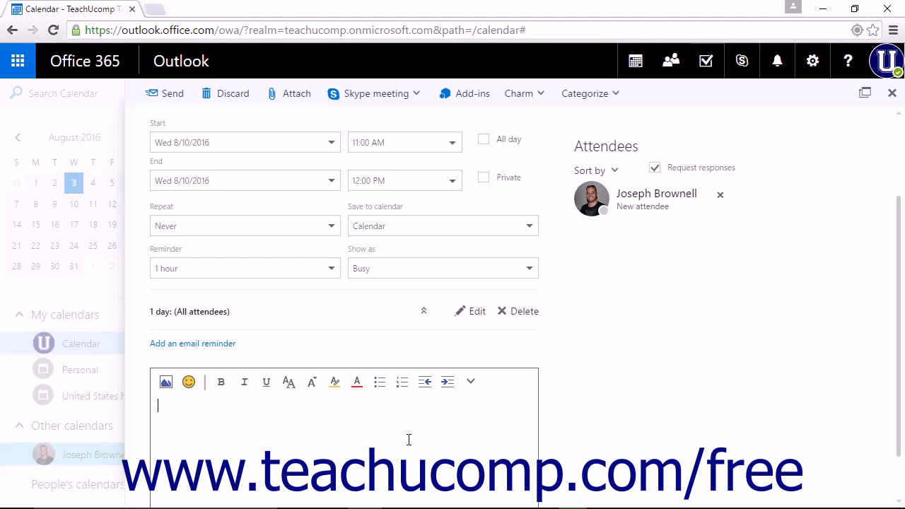
pyautogui.scroll(-1, 396, 437)
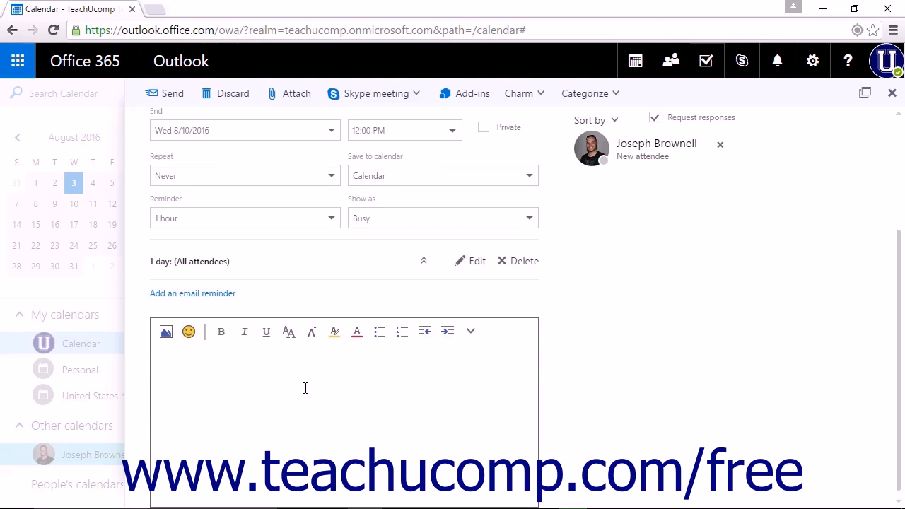
pyautogui.write('Please bring any notes and thoughts. Thank you!')
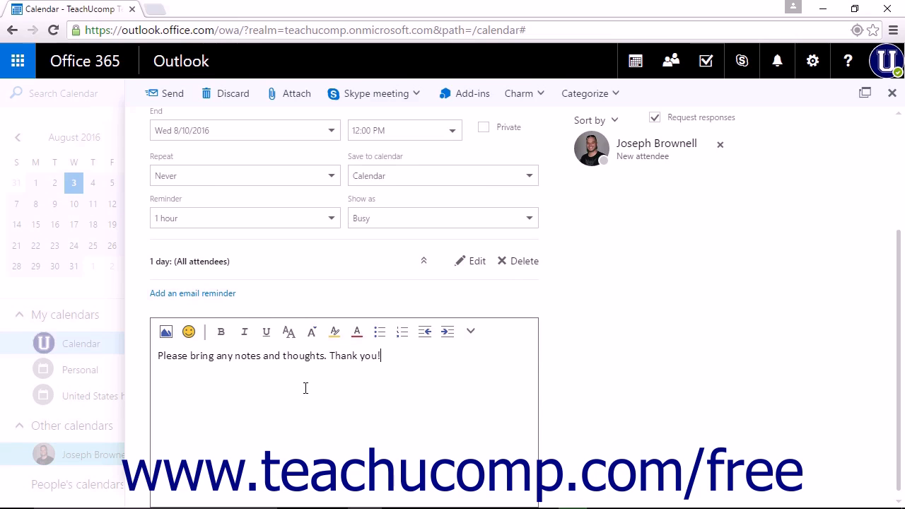
pyautogui.click(161, 103)
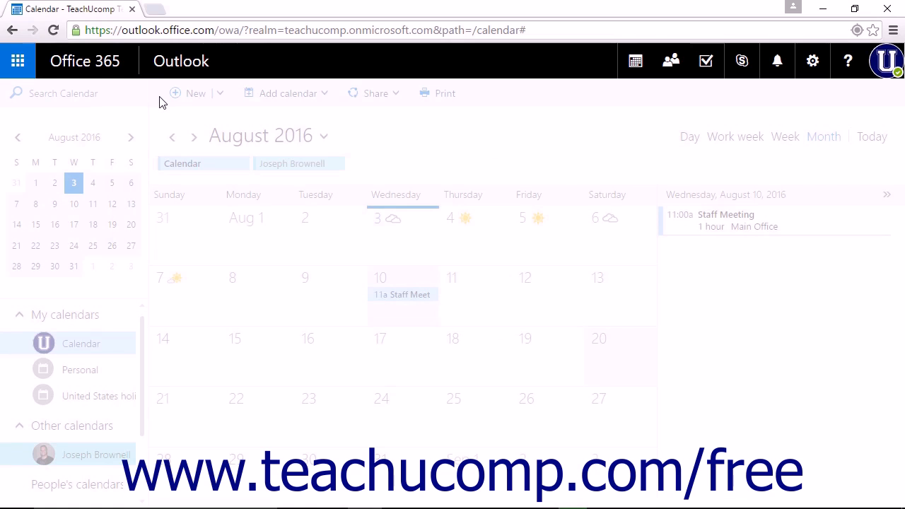